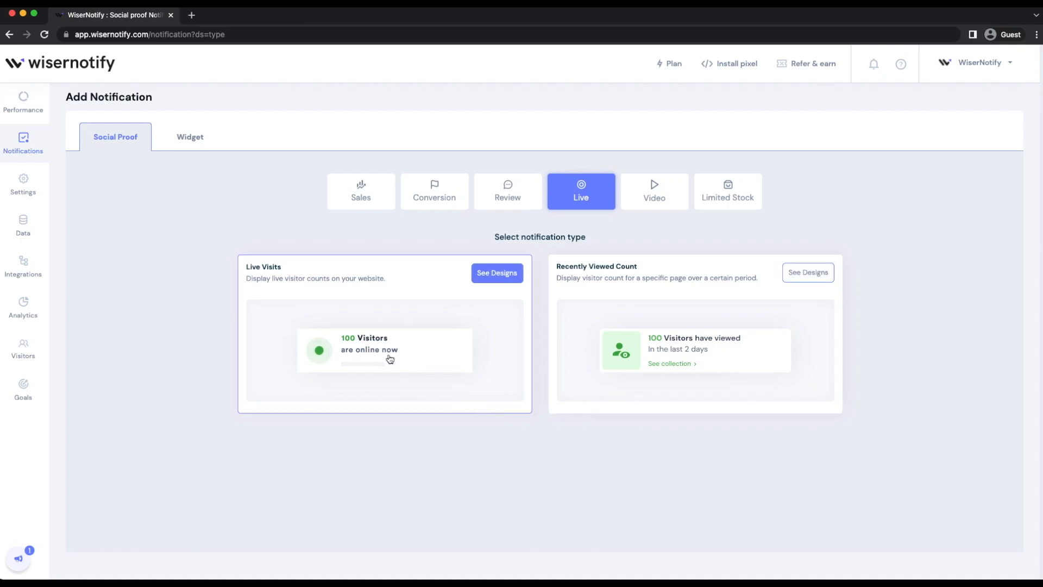
Browse the Live Visits designs and choose the first one, with a separate round green dot beside the pill-shaped text.
click(495, 273)
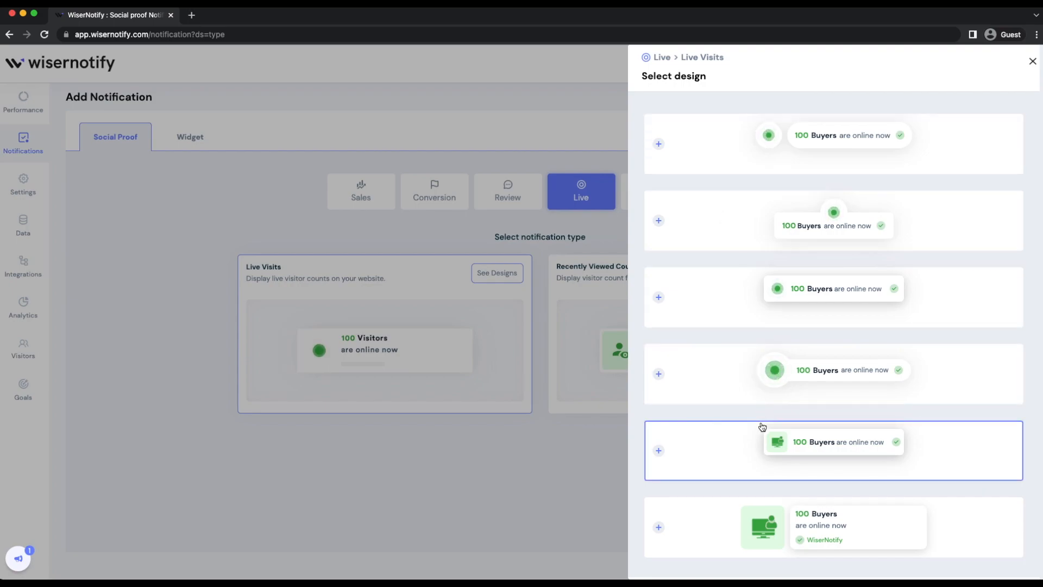
scroll(762, 427, down, 1)
scroll(762, 427, up, 1)
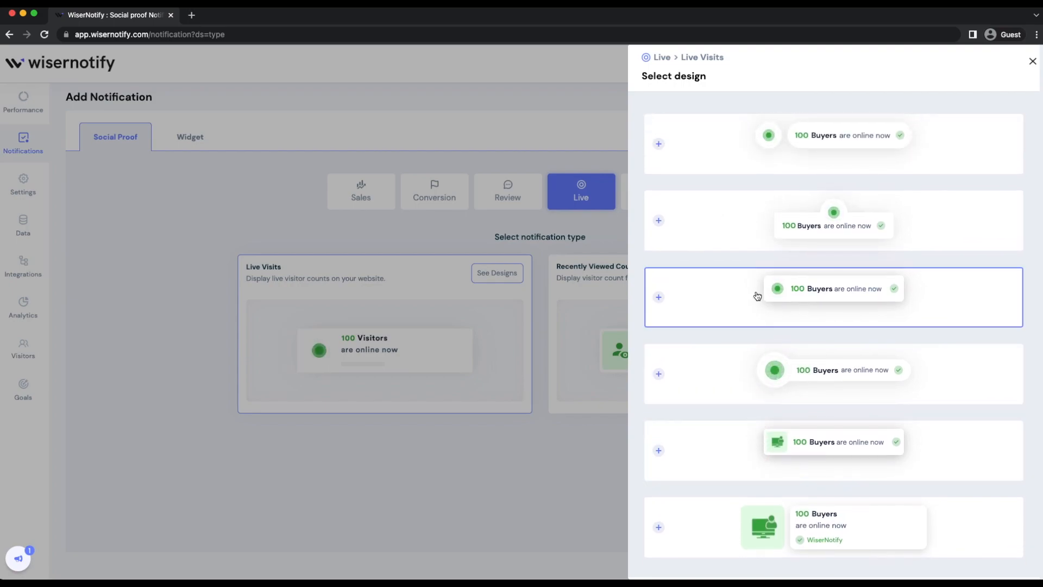
scroll(751, 396, down, 1)
scroll(752, 400, down, 4)
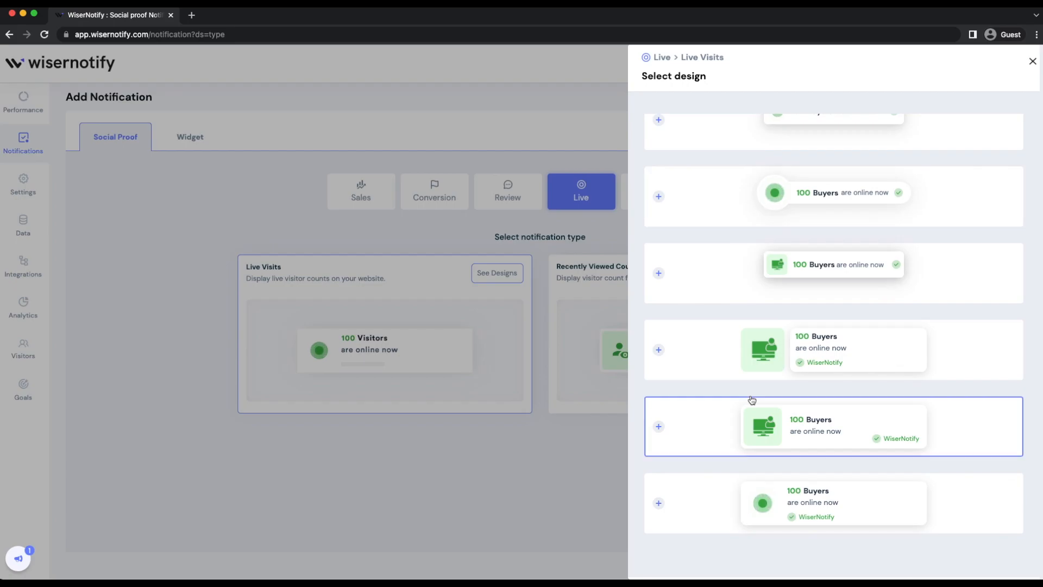
scroll(752, 400, up, 5)
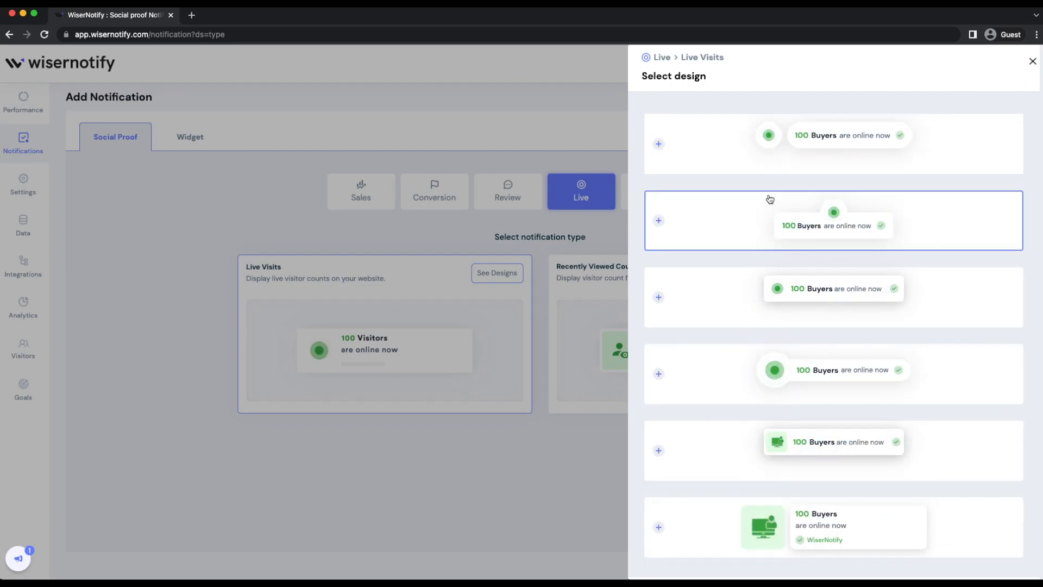
click(769, 162)
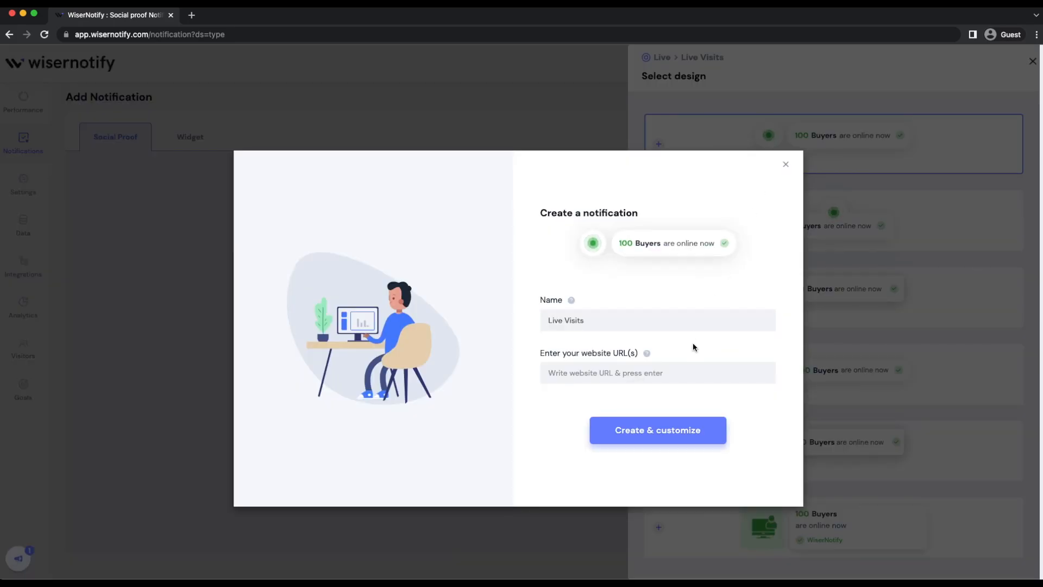
Add wisernotify.com as the website URL and create the Live Visits notification for customization.
click(651, 372)
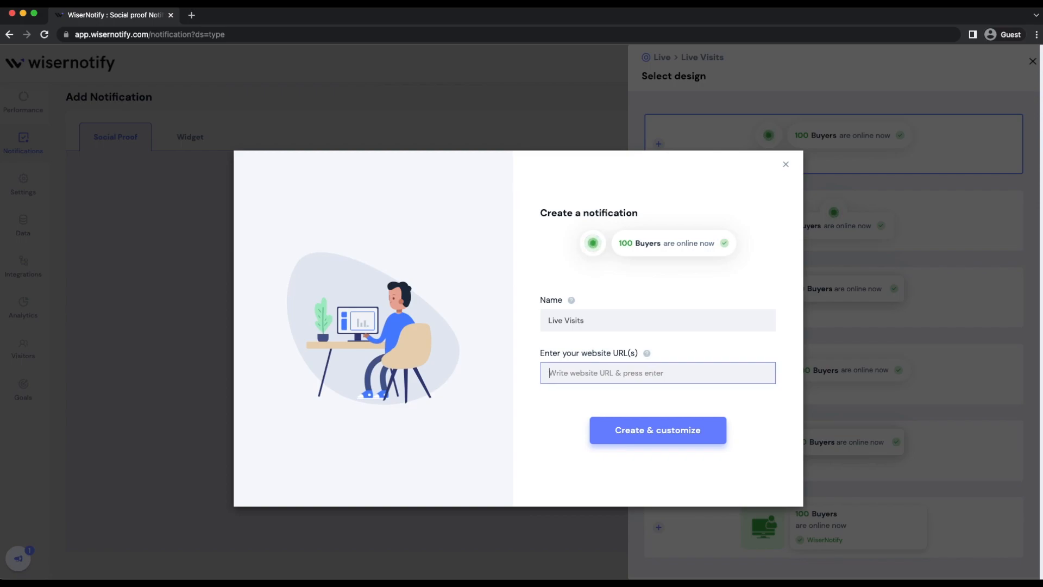
text(wi)
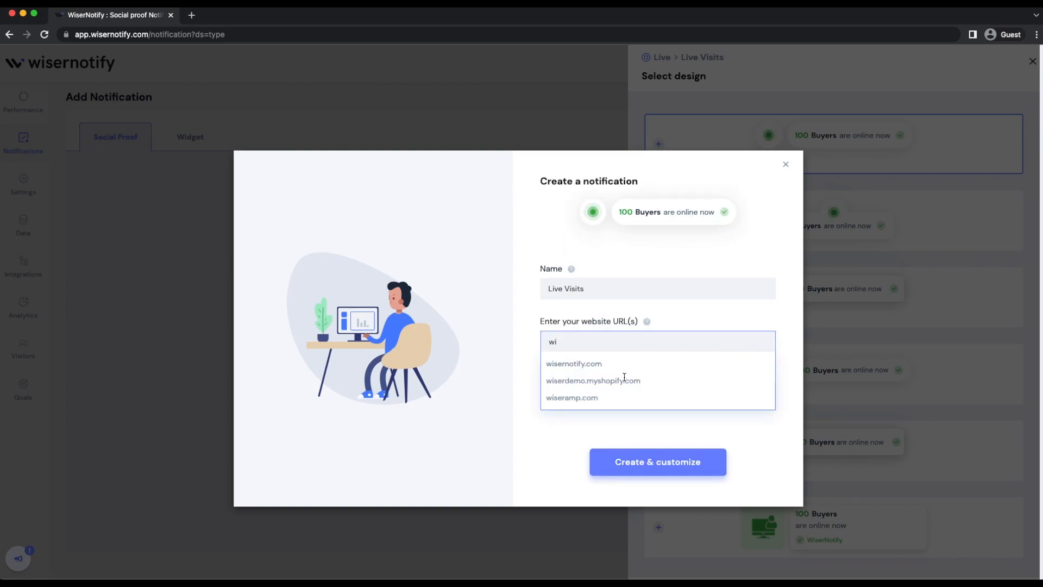
click(596, 364)
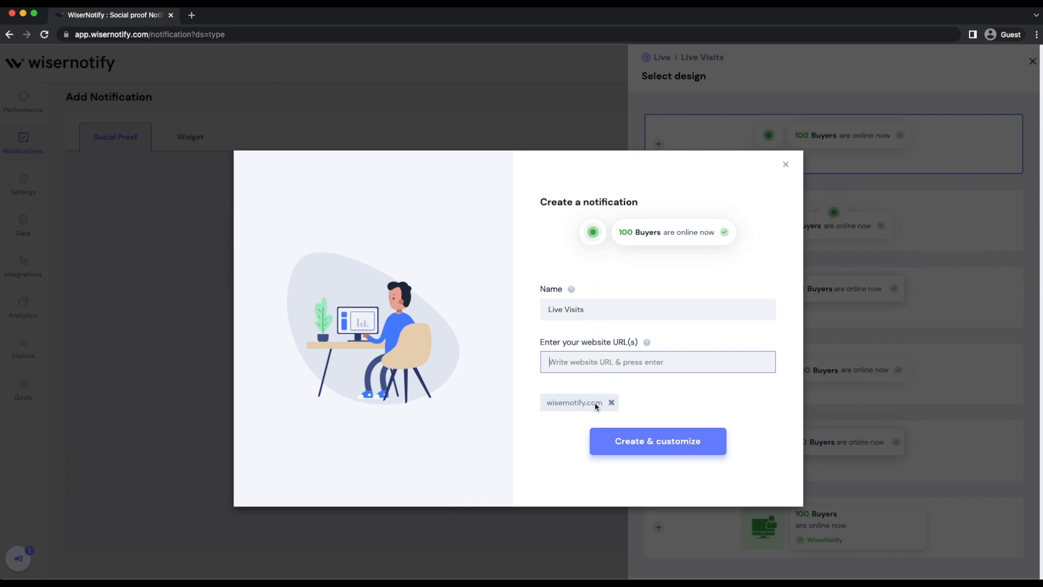
click(627, 445)
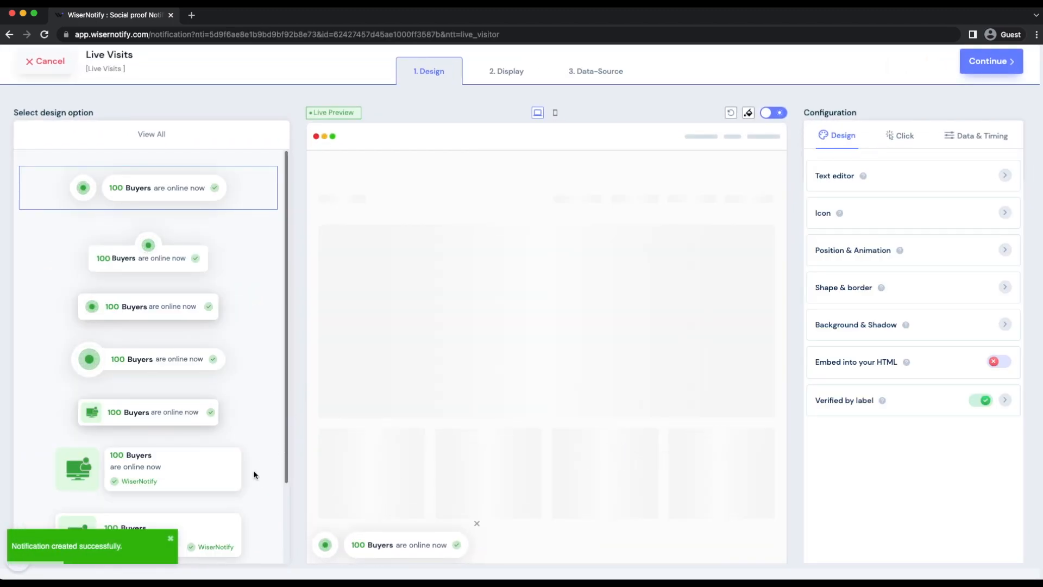
Look through the alternative design options and check the notification's mobile preview before returning to the desktop preview.
scroll(242, 483, down, 2)
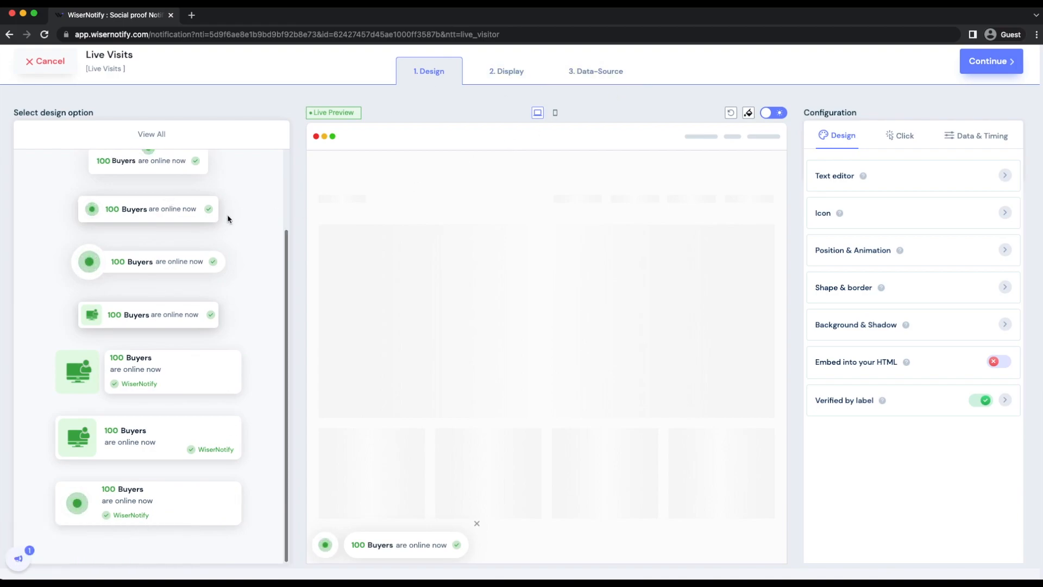
scroll(247, 204, up, 2)
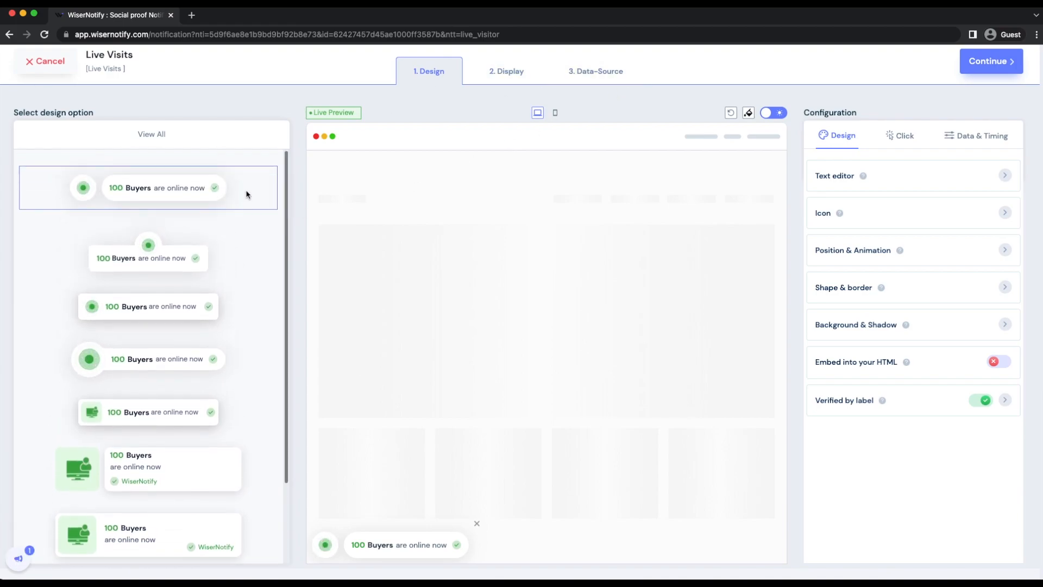
scroll(247, 198, down, 2)
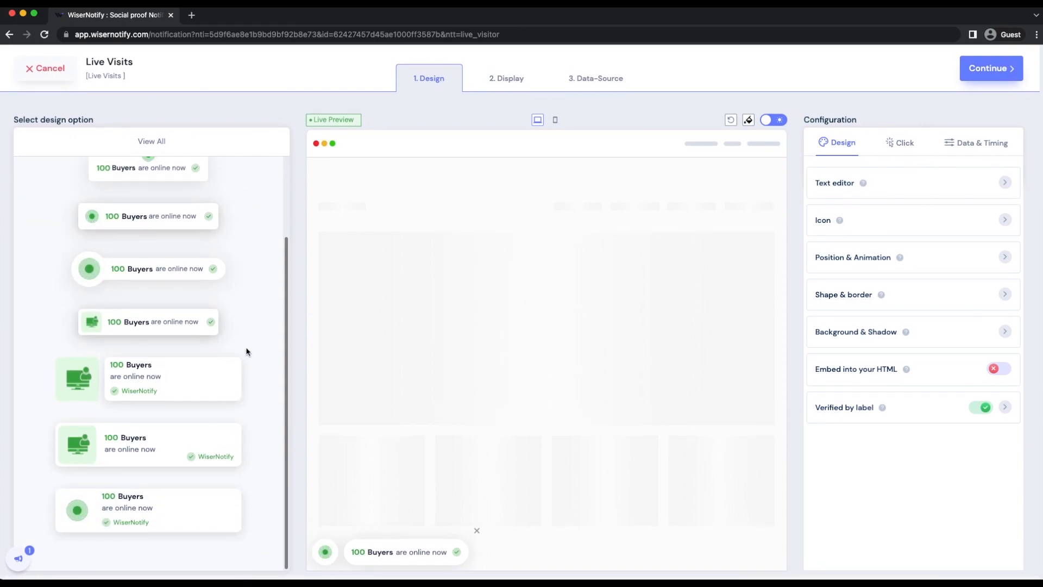
scroll(247, 350, up, 2)
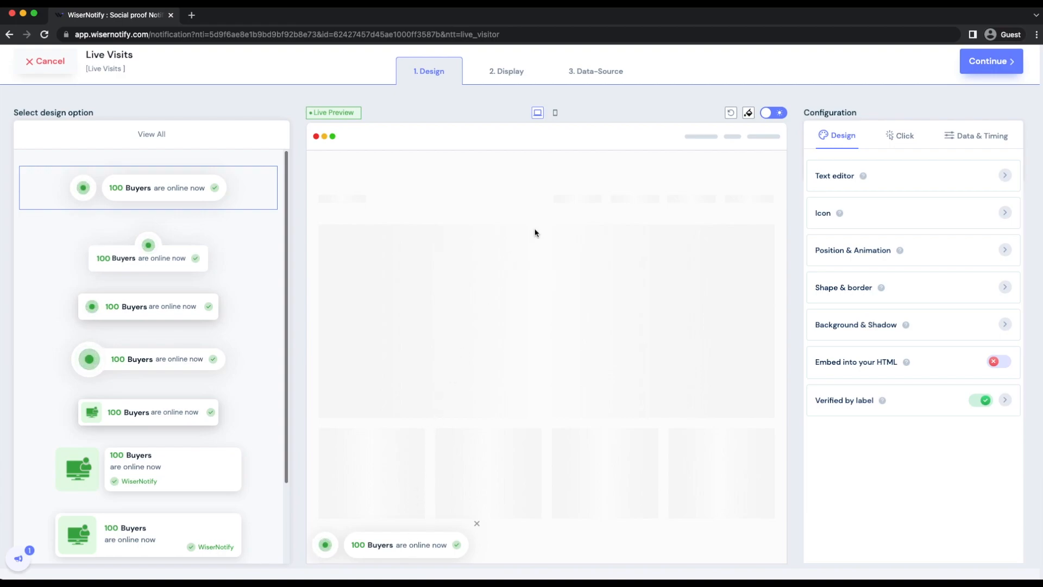
click(555, 113)
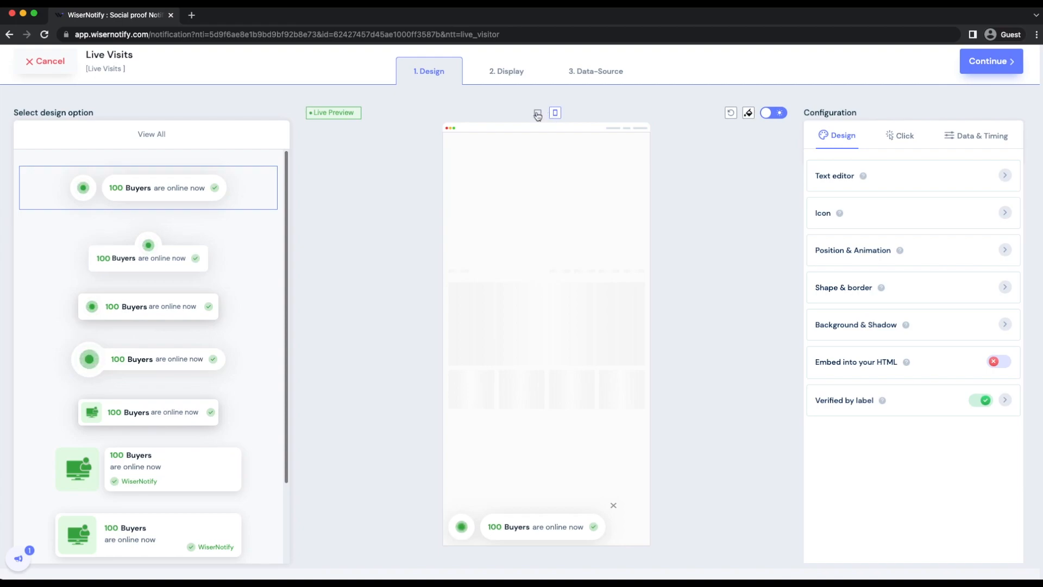
click(537, 114)
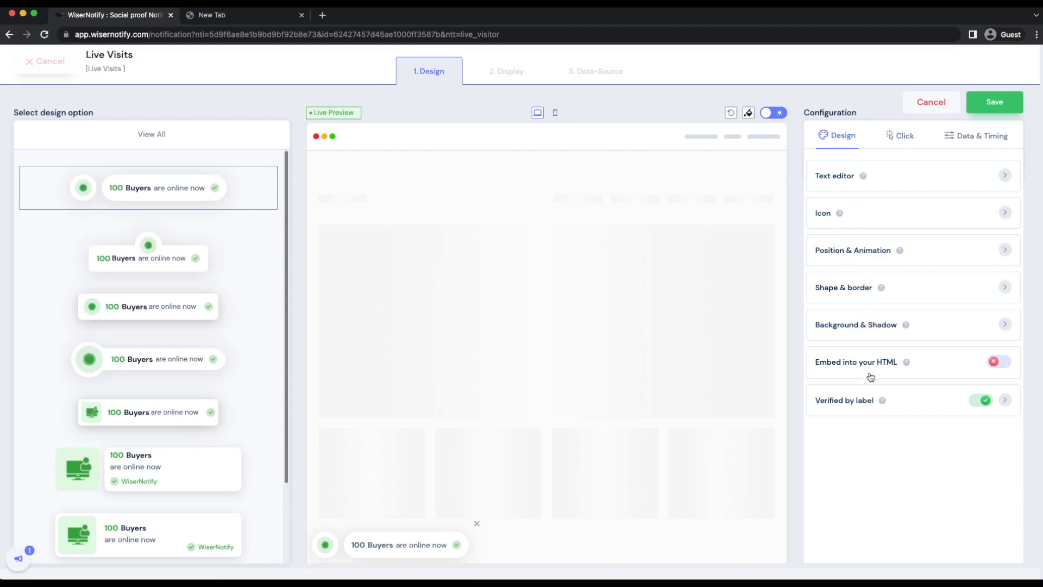
Review the notification's click options, timing rules and notification data settings, including the choices for the displayed record period.
click(900, 143)
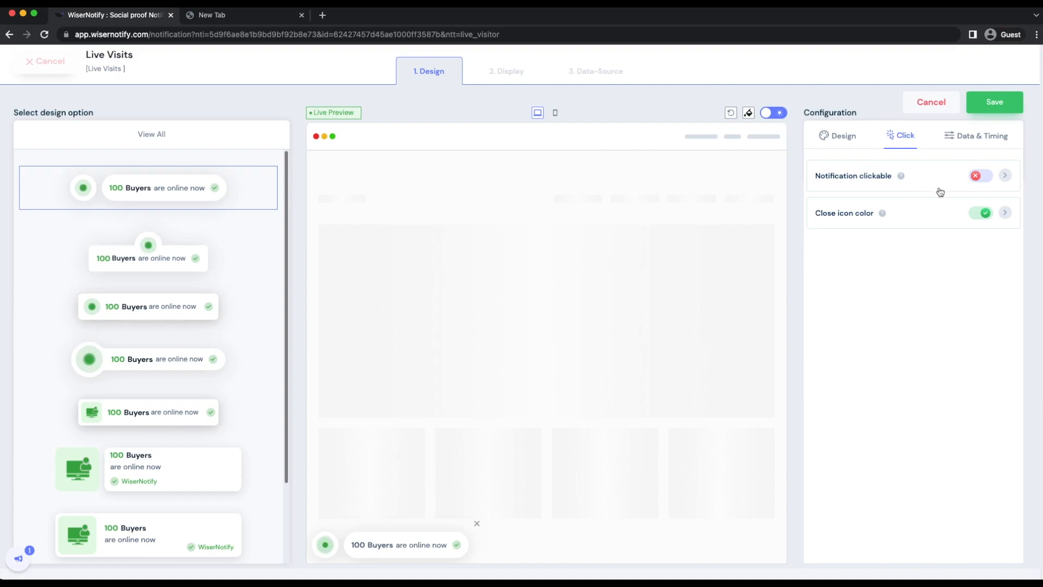
click(959, 140)
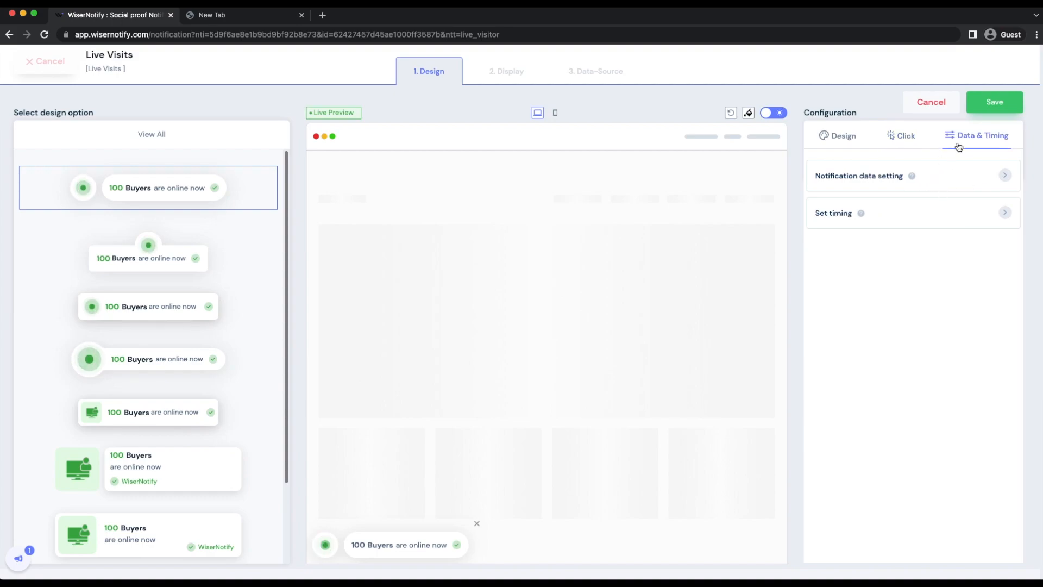
click(901, 212)
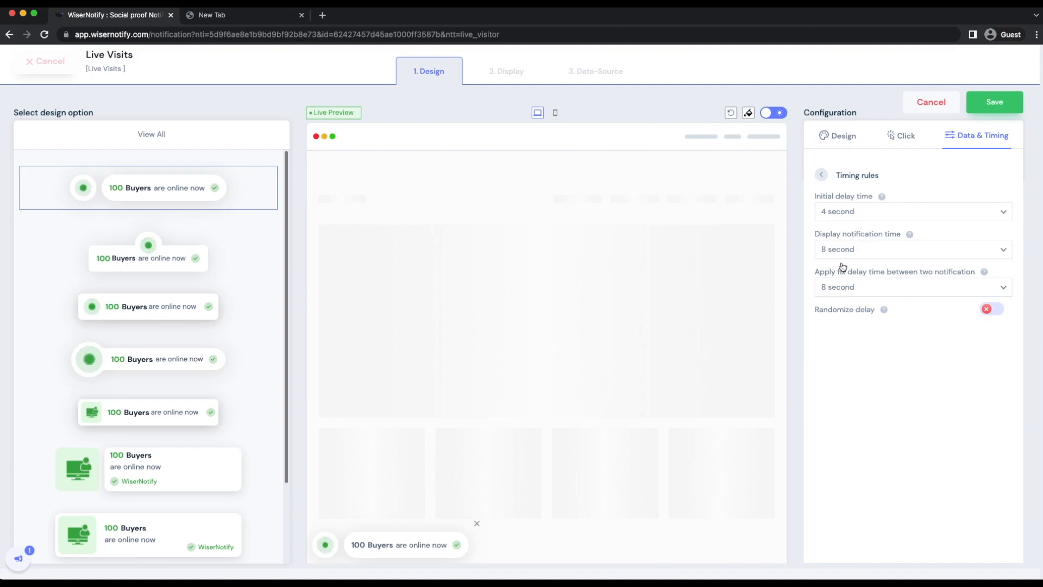
click(821, 180)
click(820, 179)
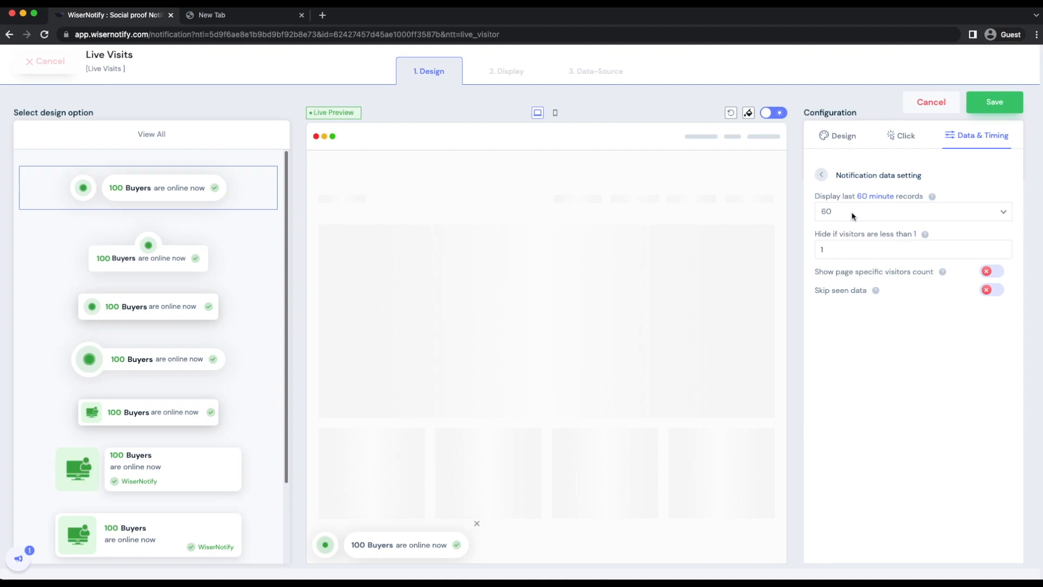
click(852, 211)
click(852, 210)
click(822, 174)
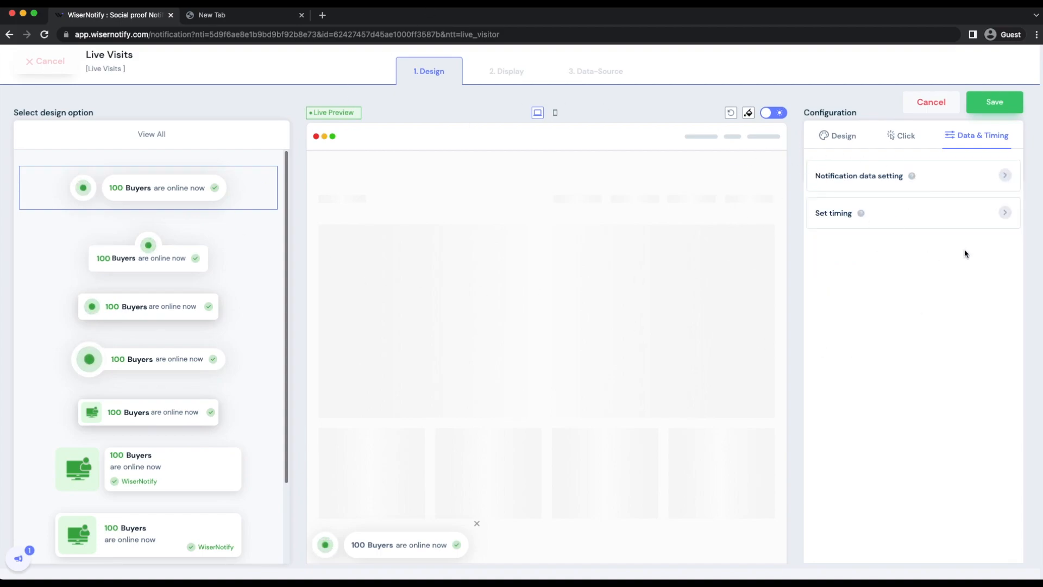
Save the notification's design configuration and continue to the display settings.
click(993, 112)
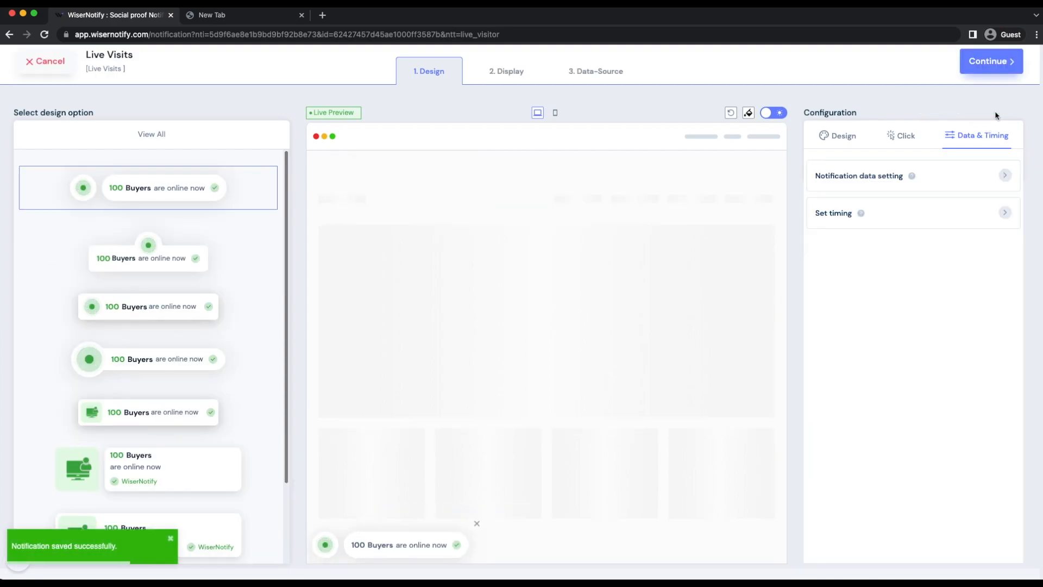
click(987, 62)
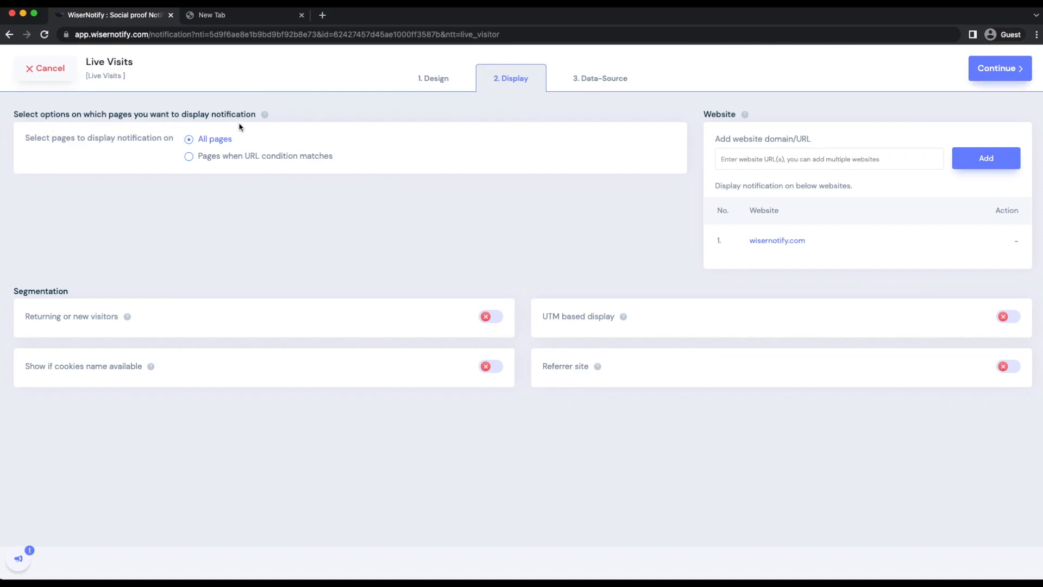
click(189, 156)
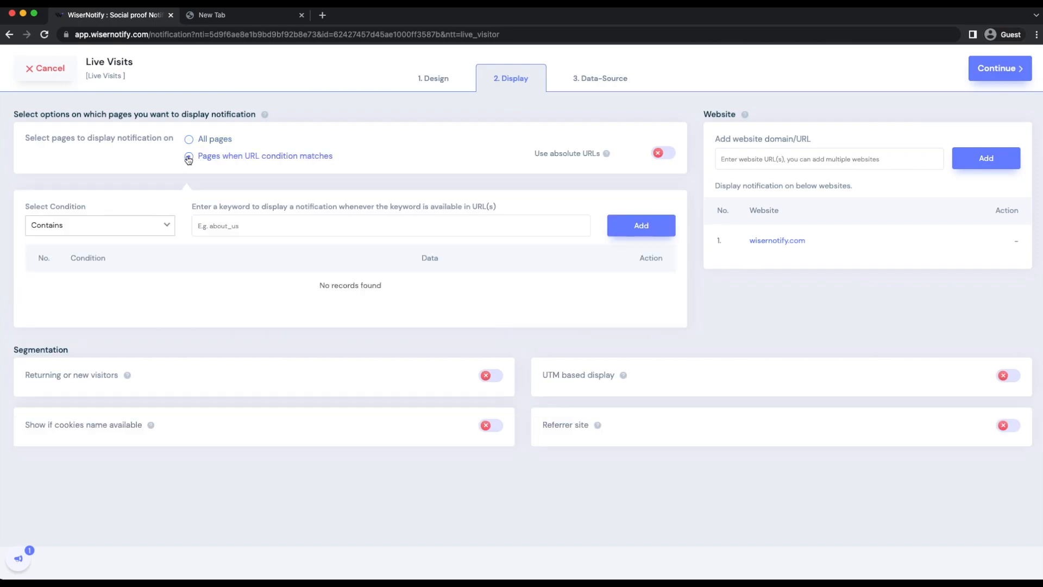
click(150, 225)
click(150, 225)
click(189, 139)
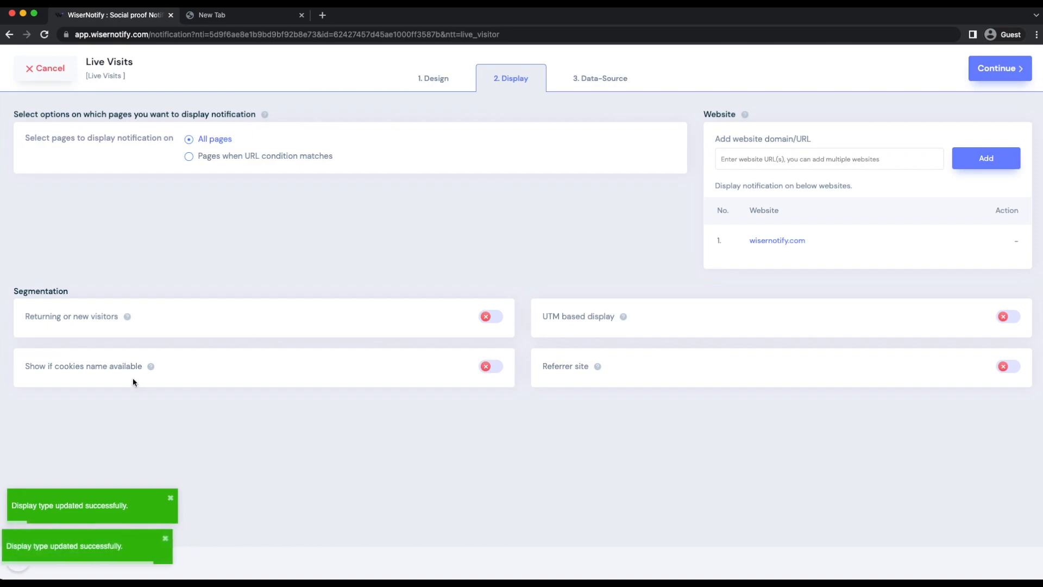
Finish the setup from the data source stage with the notification turned on, and open the wisernotify.com site it is set on.
click(828, 165)
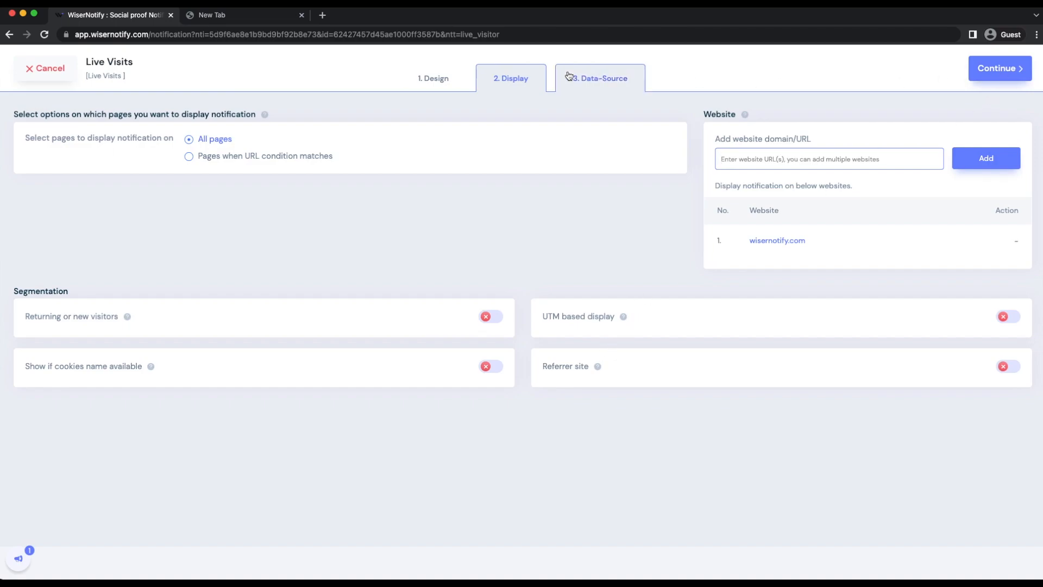
click(569, 76)
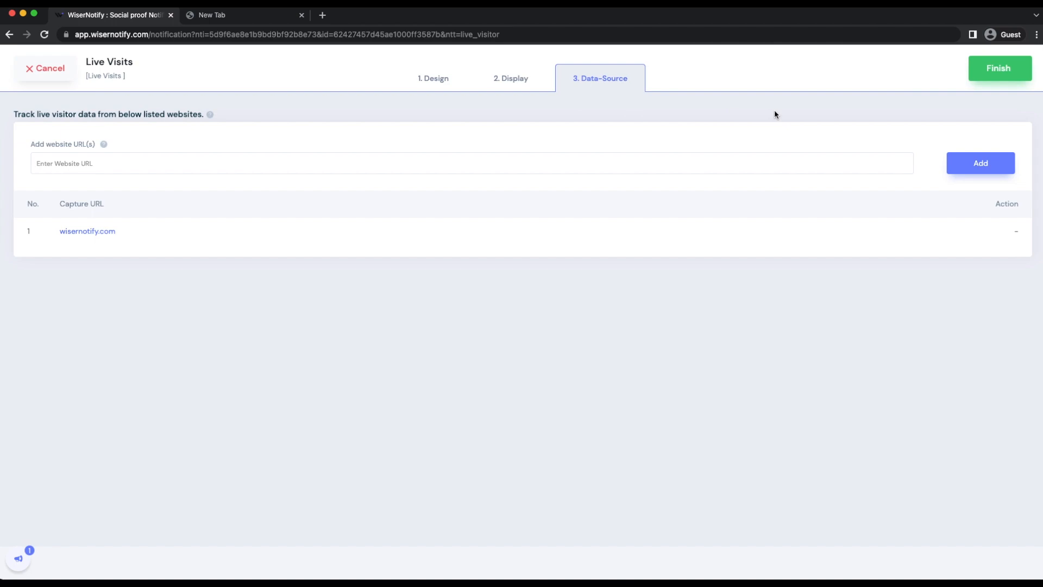
click(987, 71)
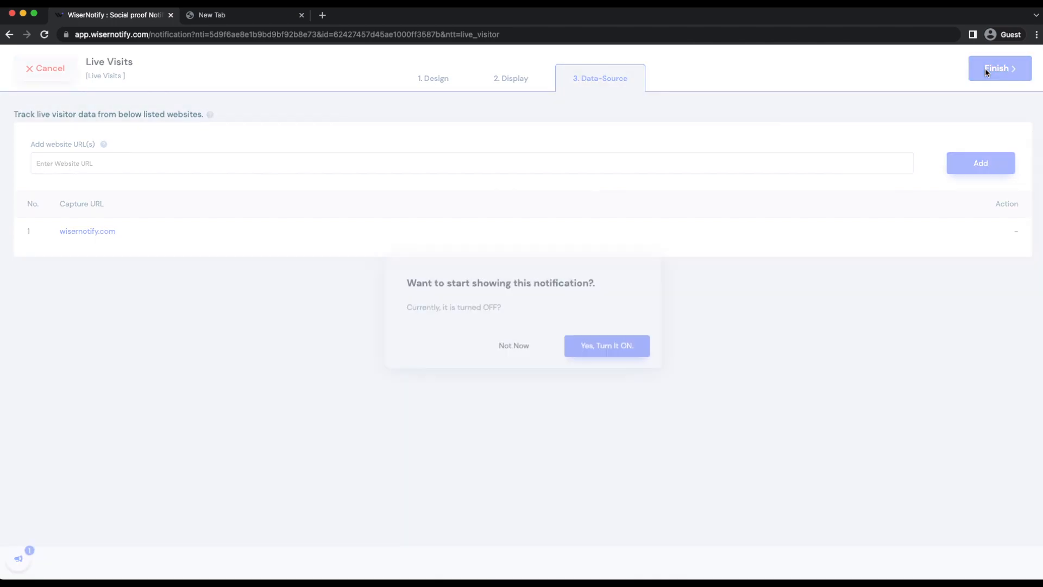
click(608, 352)
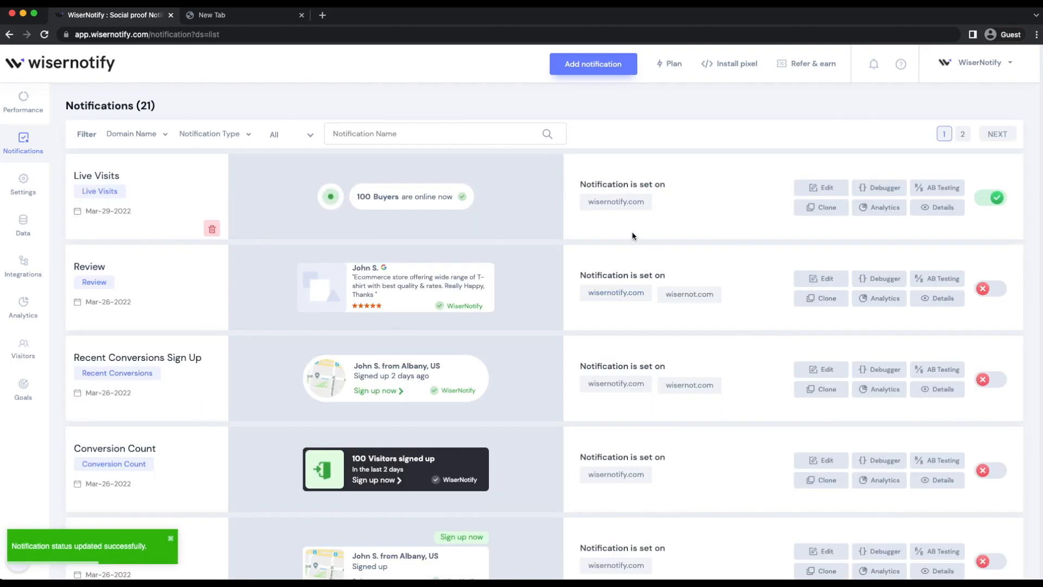
click(596, 209)
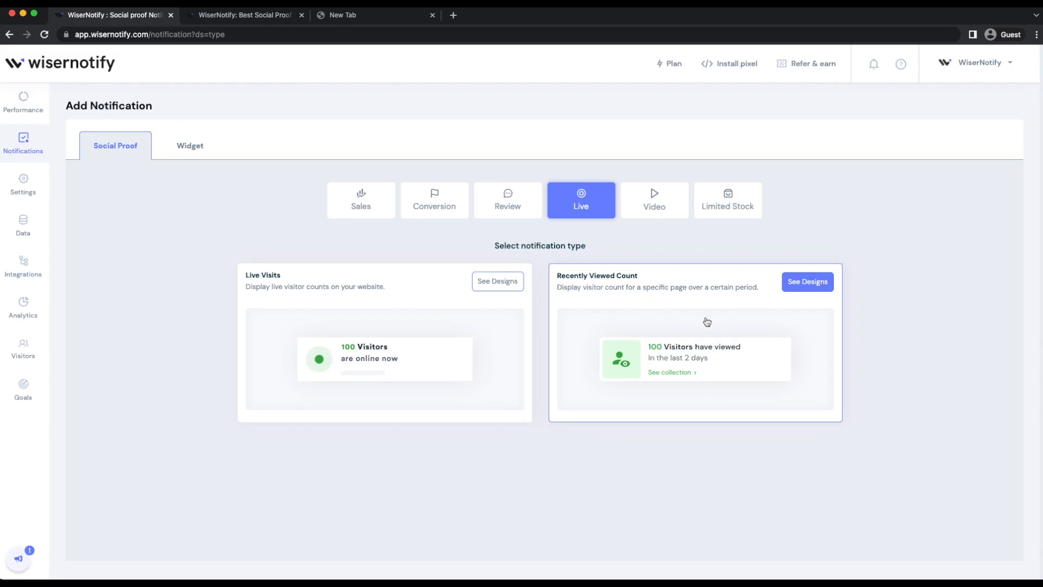
View the available designs for the Recently Viewed Count notification type and close the design list.
click(662, 327)
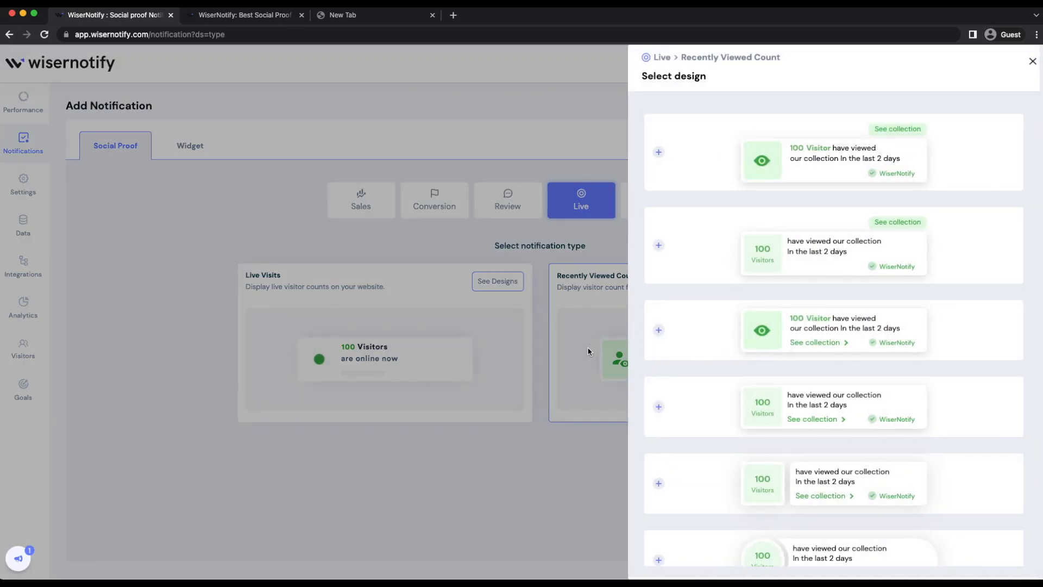
click(583, 350)
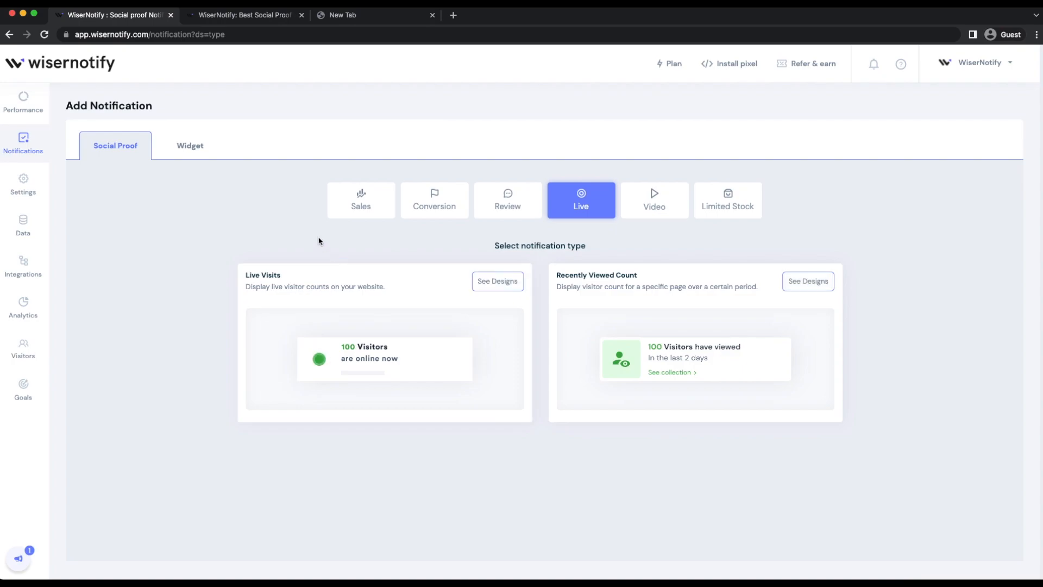